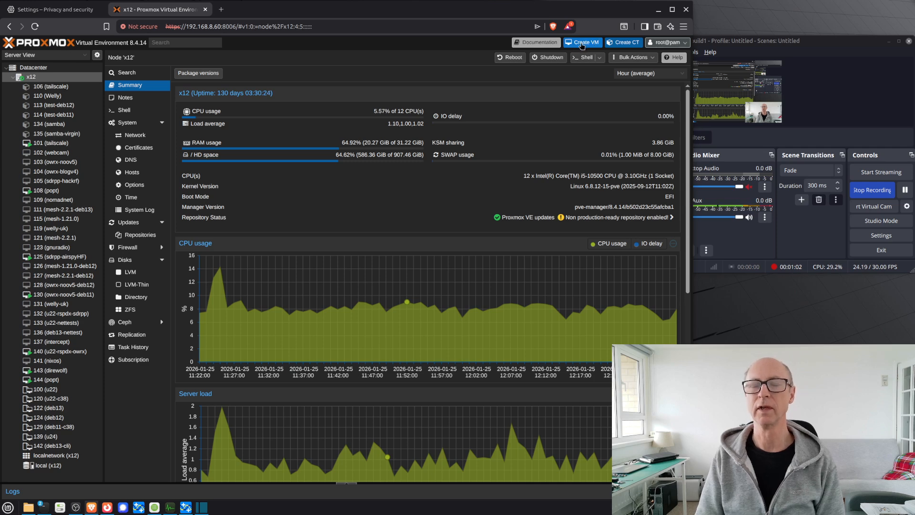
Start creating a virtual machine on node x12 and choose debian-11.11.0-amd64-netinst.iso as its installation image.
left_click(581, 43)
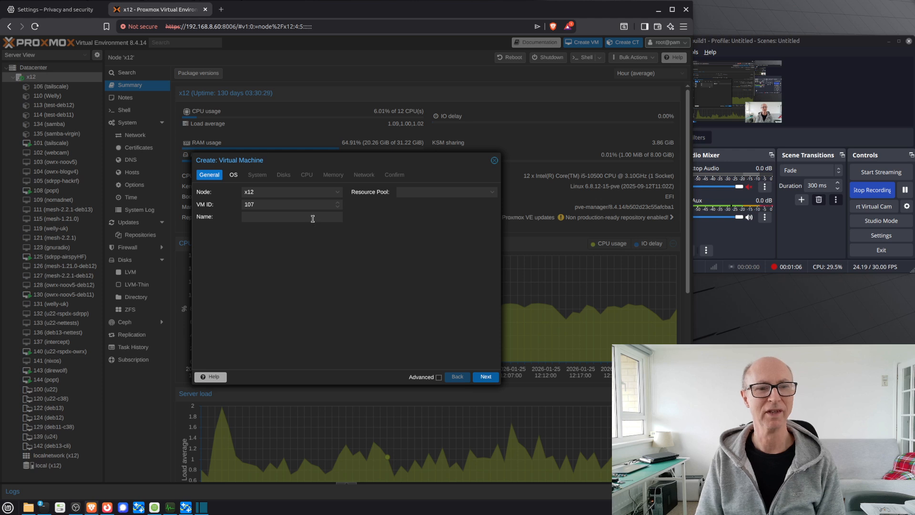
left_click(269, 216)
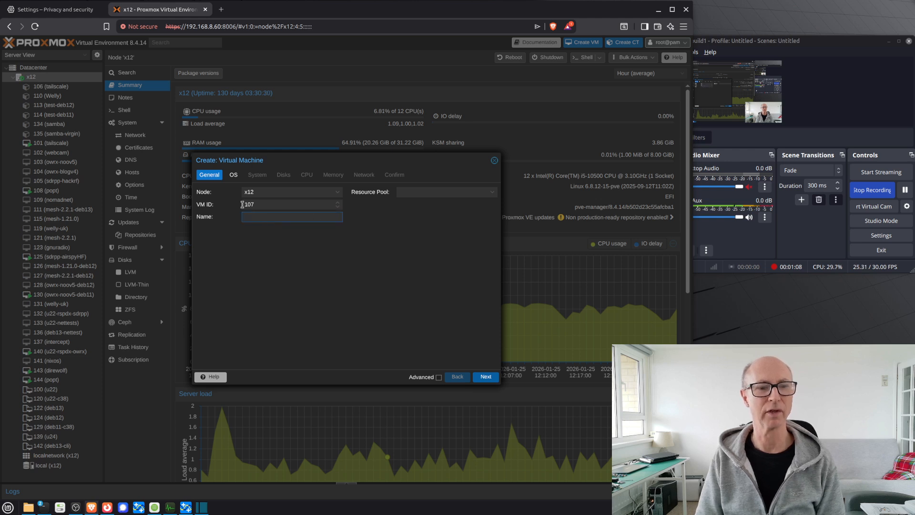
left_click(234, 175)
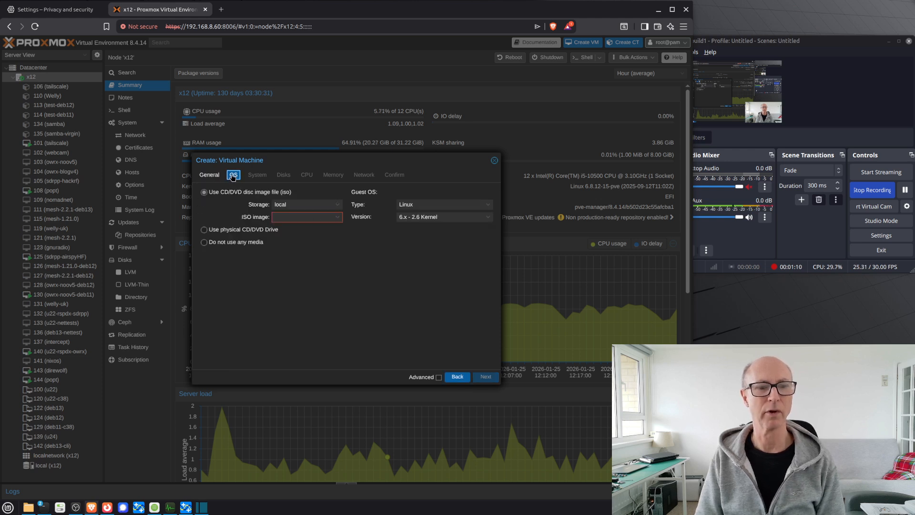
left_click(336, 218)
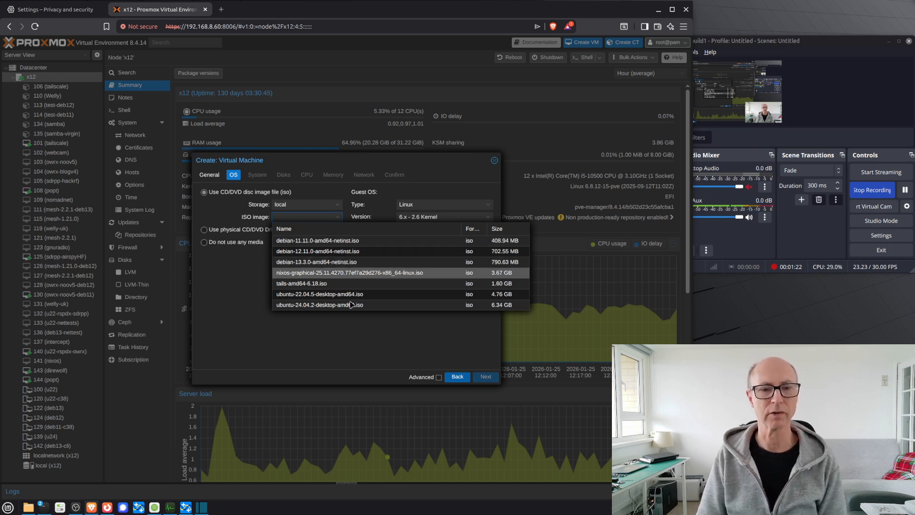
left_click(334, 331)
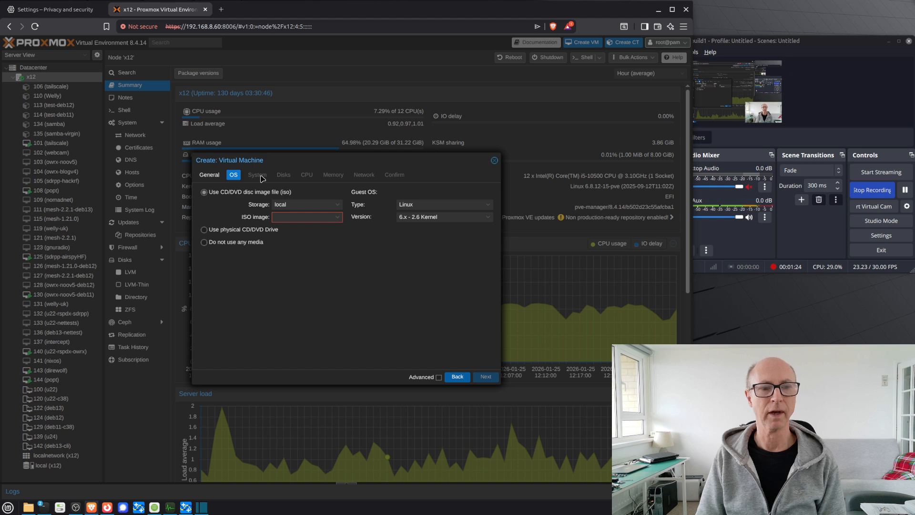
left_click(287, 215)
left_click(302, 243)
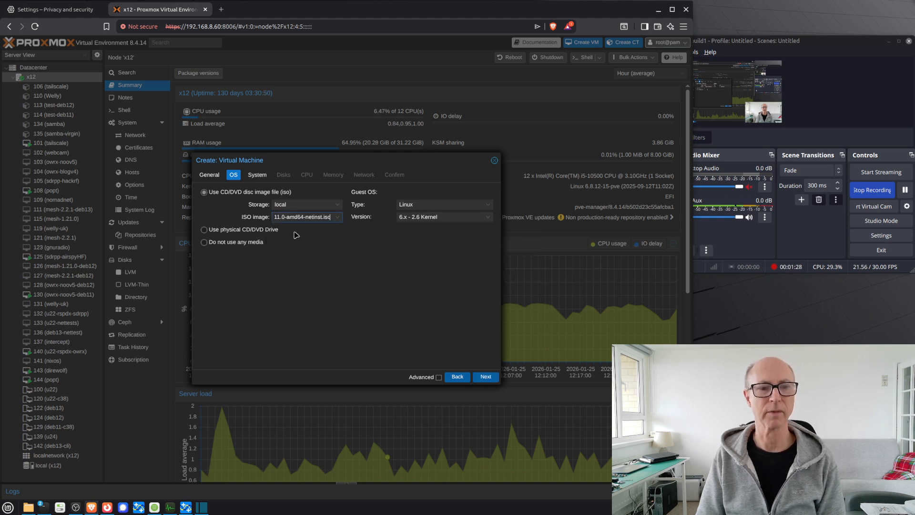
Set the new virtual machine's graphic card to SPICE in its system settings.
left_click(261, 176)
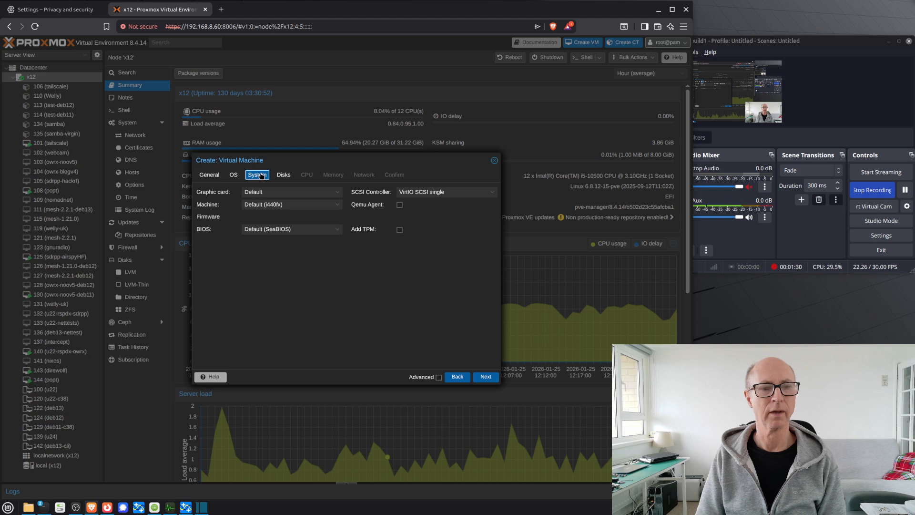
left_click(282, 191)
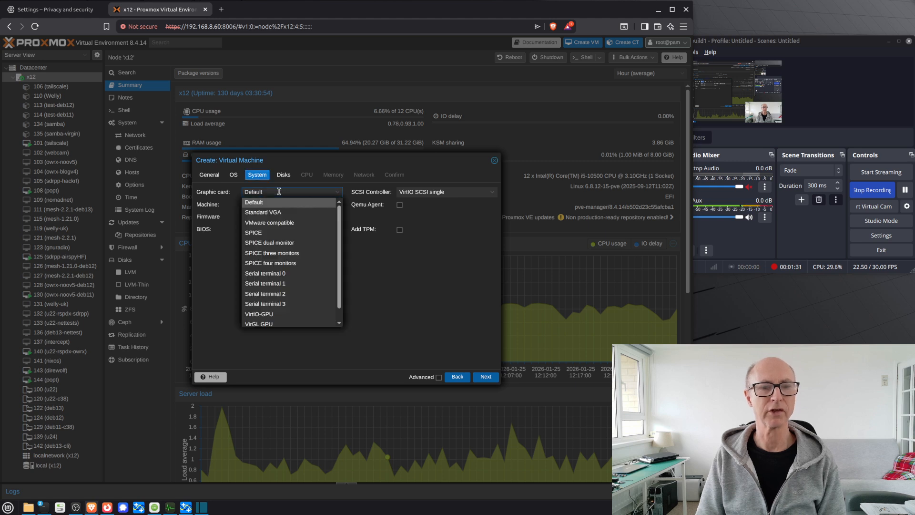
left_click(283, 234)
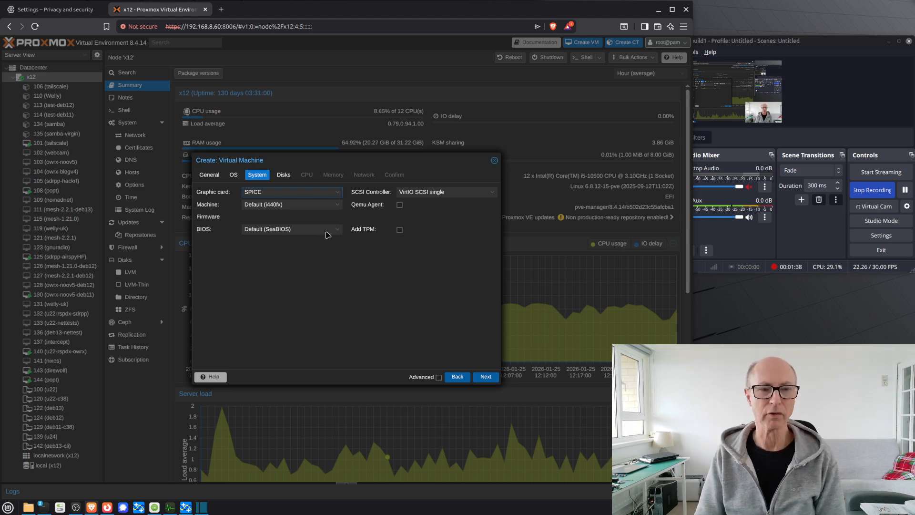
Review the new VM's disk, CPU, memory, network and confirmation settings, and close the wizard without creating it.
left_click(285, 176)
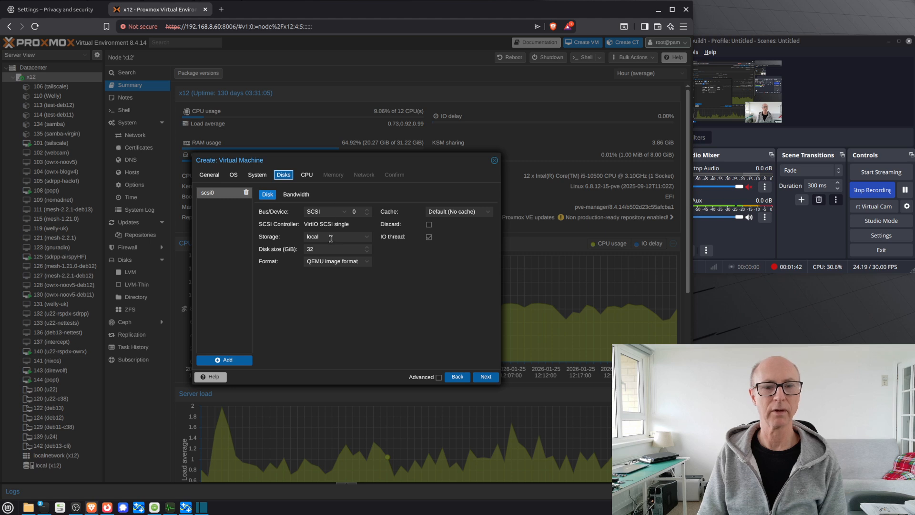
left_click(307, 176)
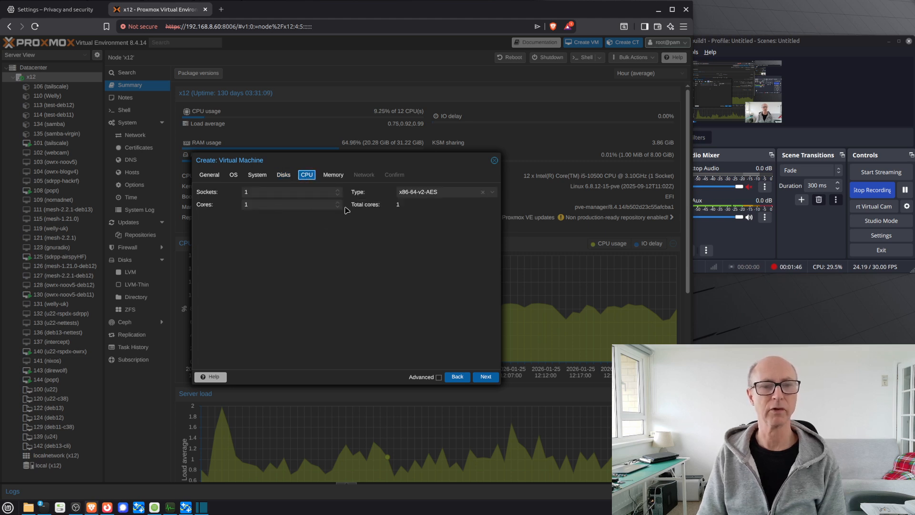
left_click(334, 175)
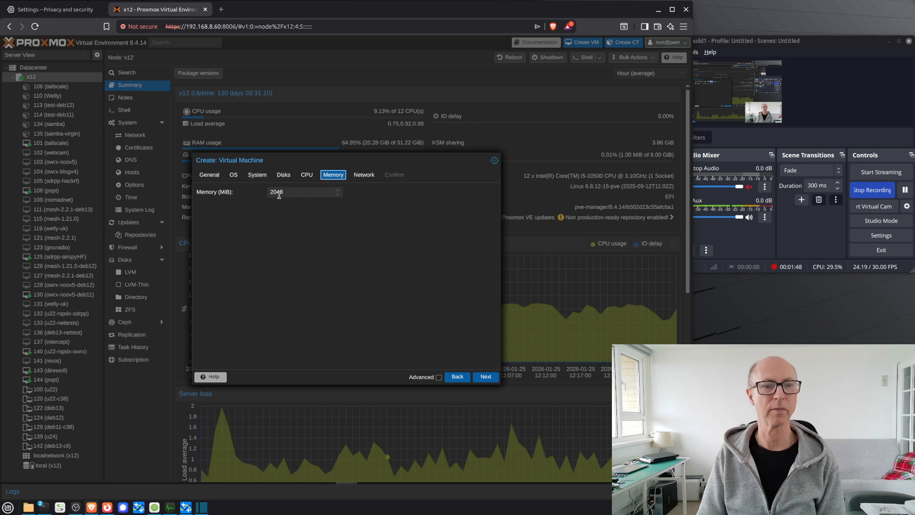
left_click(373, 180)
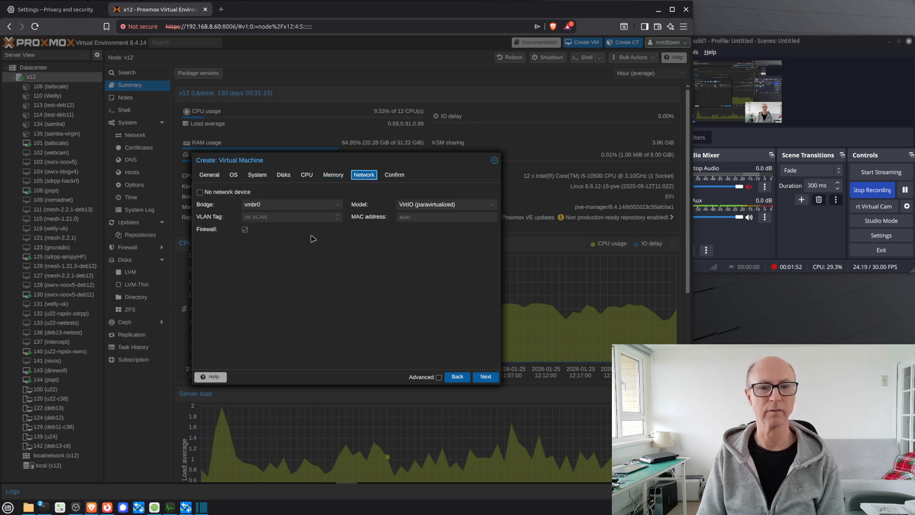
left_click(386, 175)
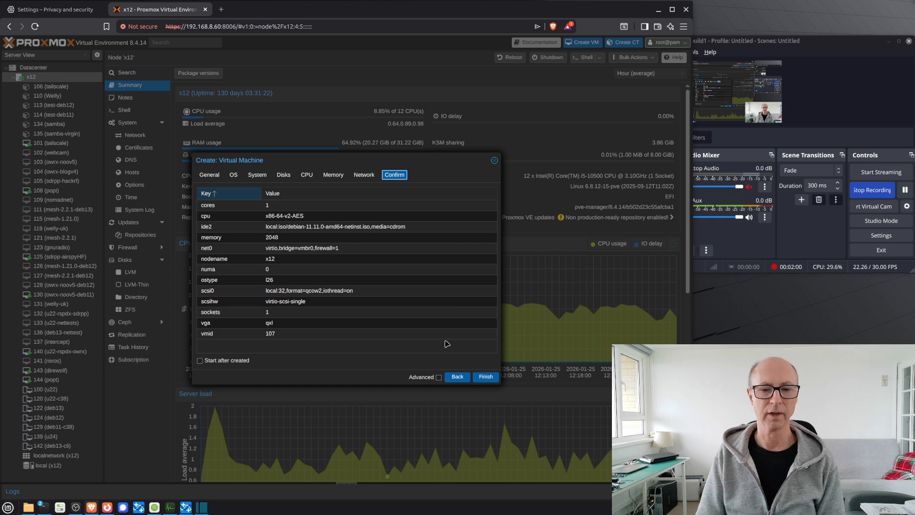
left_click(494, 161)
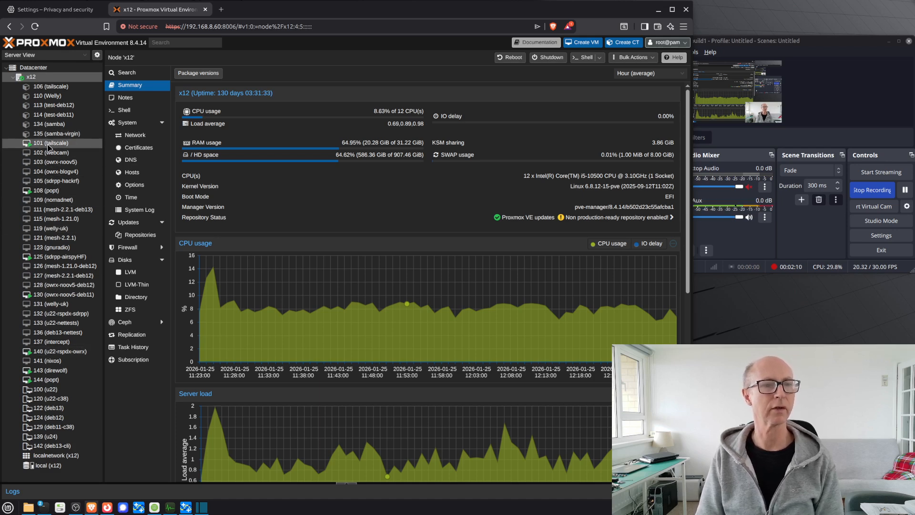
Examine the summaries and consoles of VMs 108 (popt) and 125 (sdrpp-airspyHF).
left_click(52, 191)
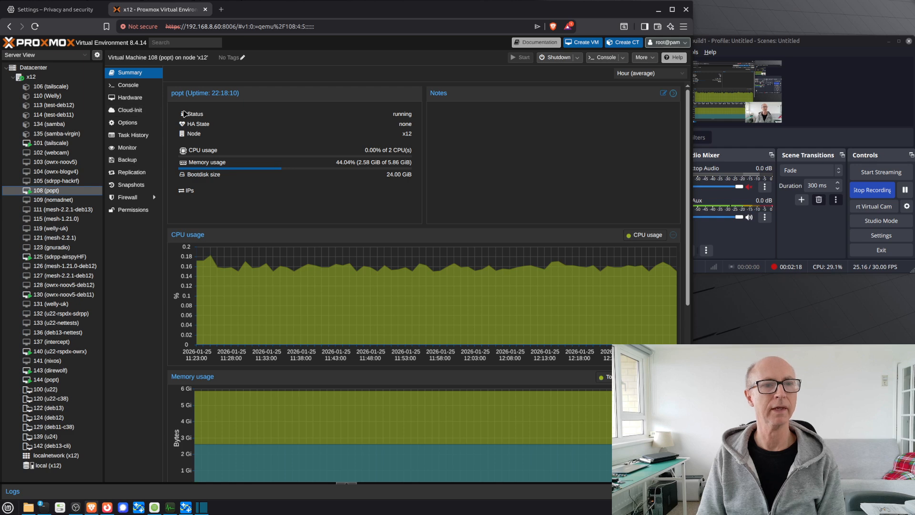
left_click(129, 85)
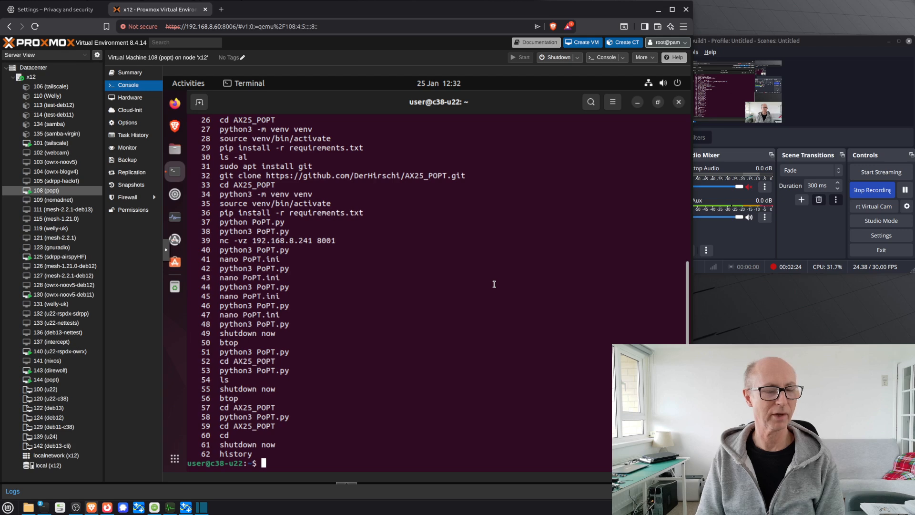
left_click(132, 75)
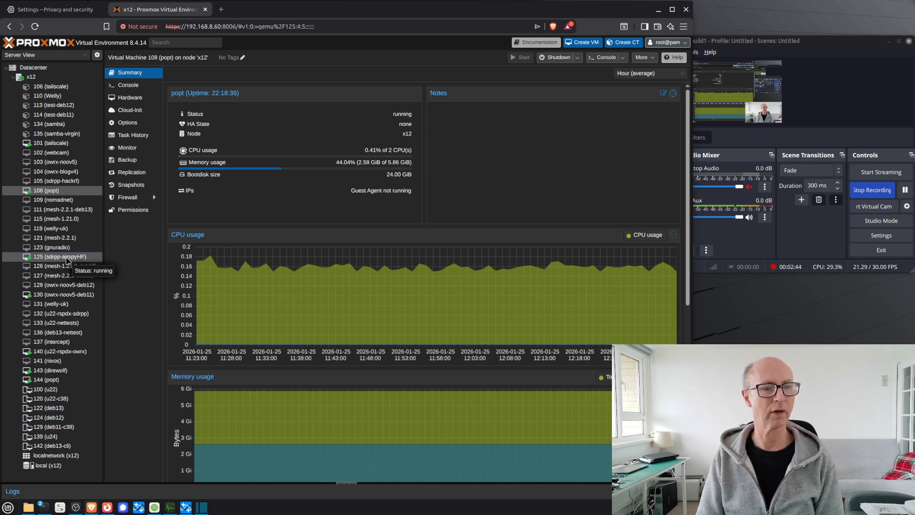
left_click(66, 260)
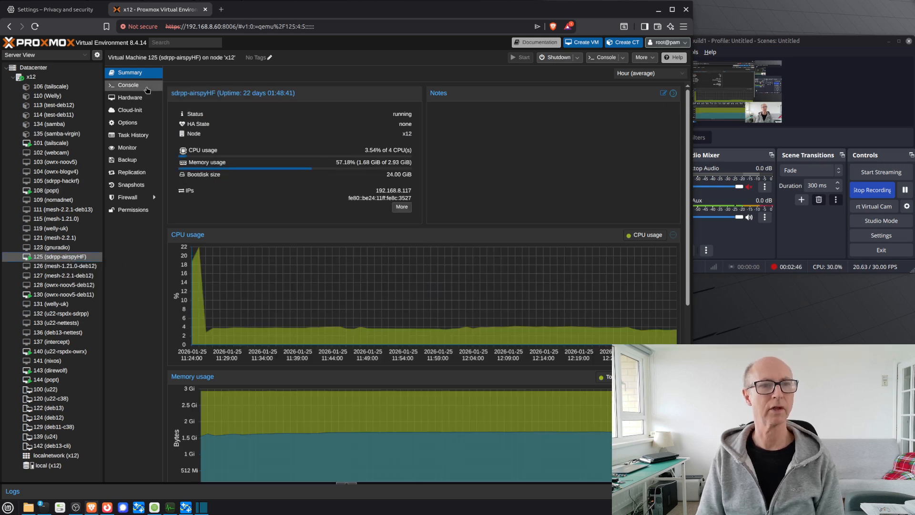
left_click(147, 88)
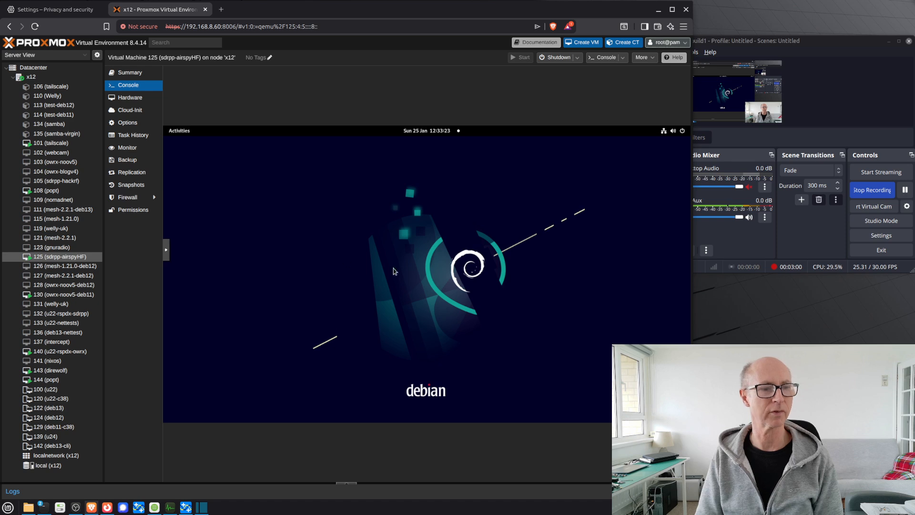
View the pending software updates in the console of VM 130 (owrx-noov5-deb11) and check its summary.
left_click(78, 294)
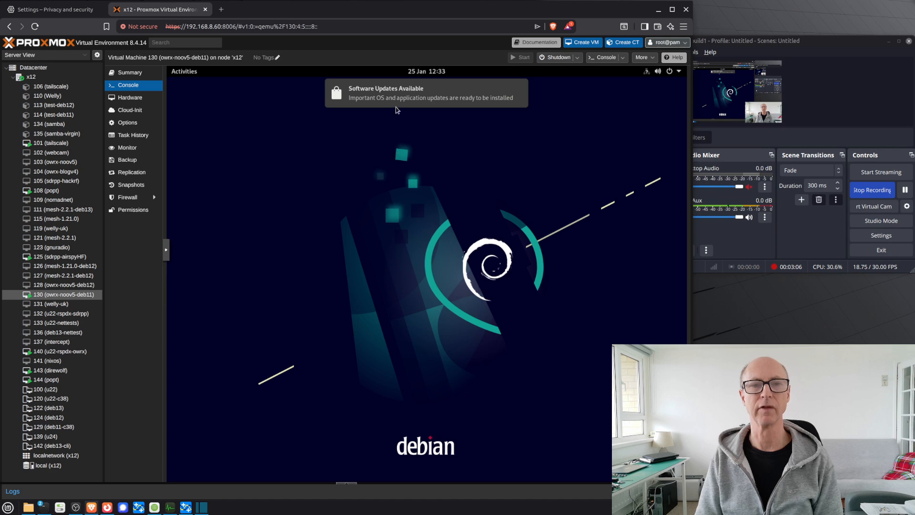
mouse_move(402, 101)
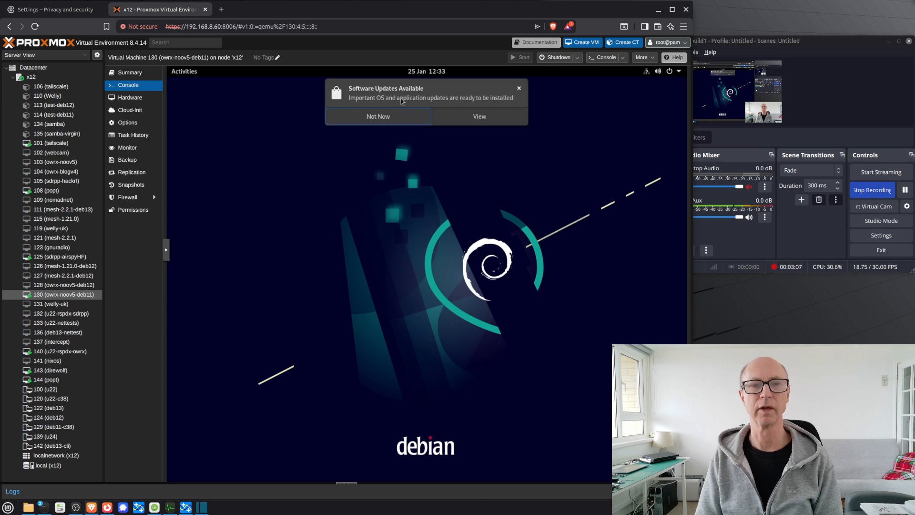
left_click(469, 119)
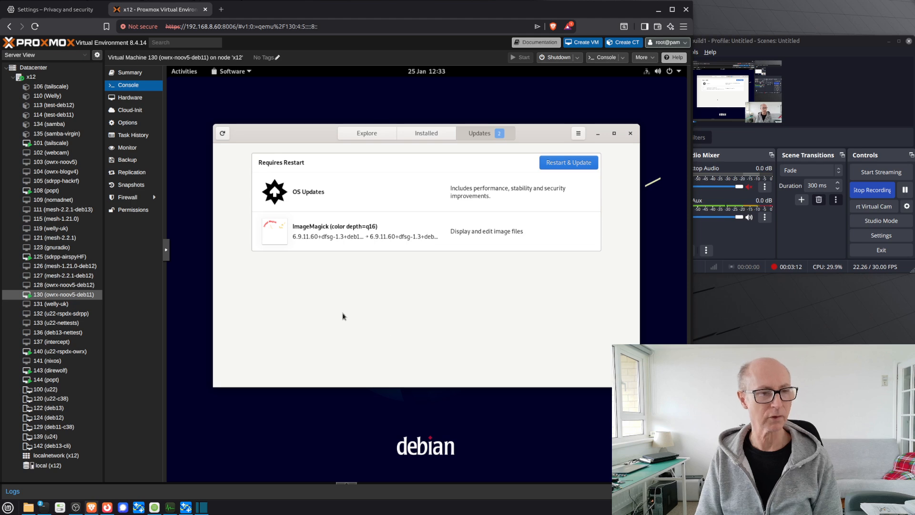
left_click(137, 73)
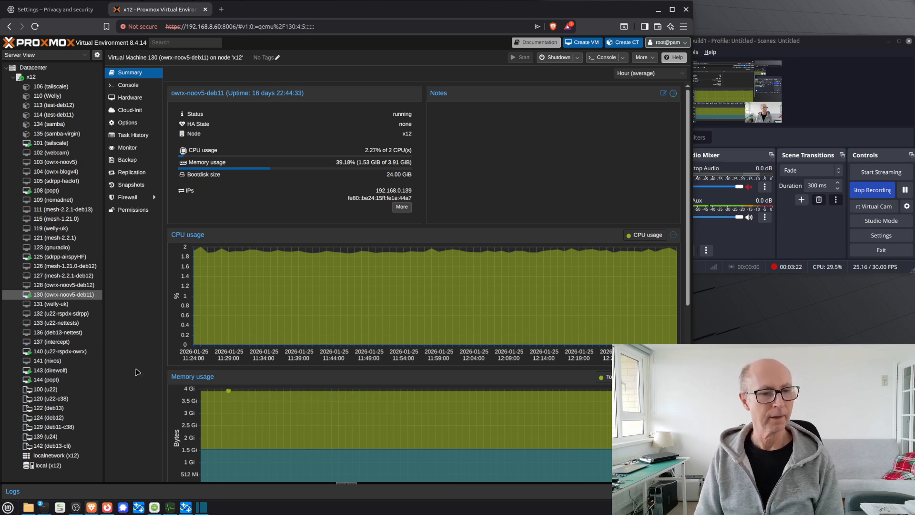
Examine the summaries of VMs 140 (u22-rspdx-owrx) and 143 (direwolf), including the direwolf console.
left_click(81, 354)
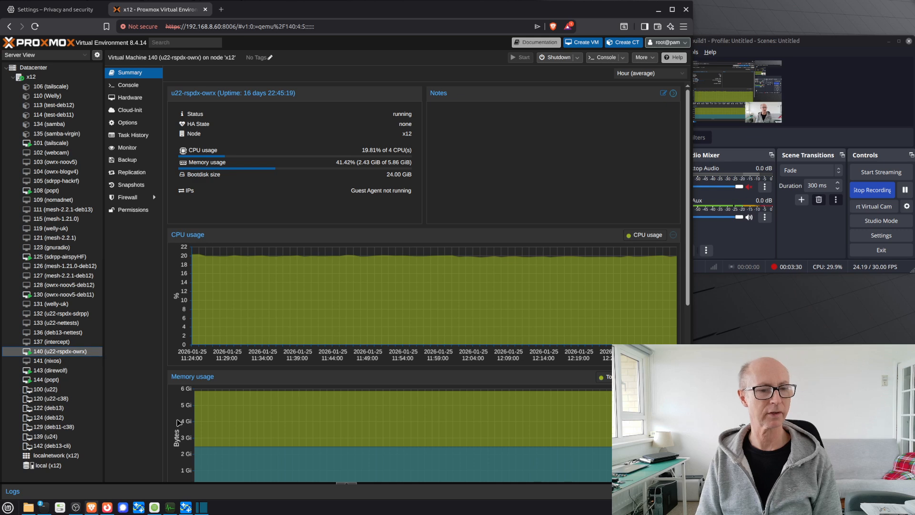
left_click(58, 371)
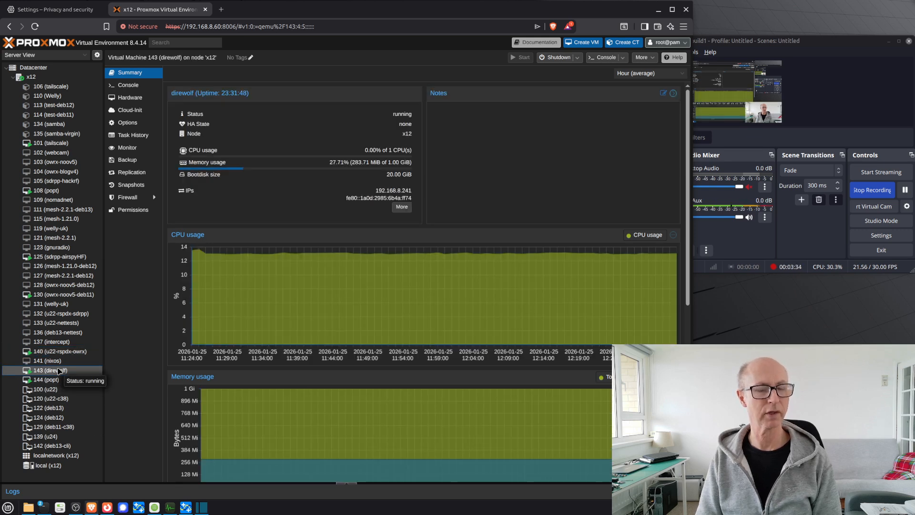
left_click(128, 84)
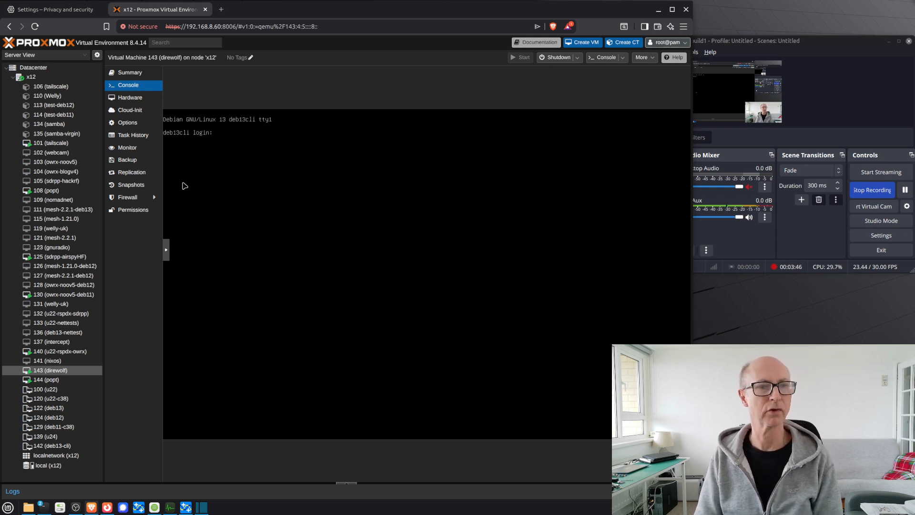
left_click(136, 72)
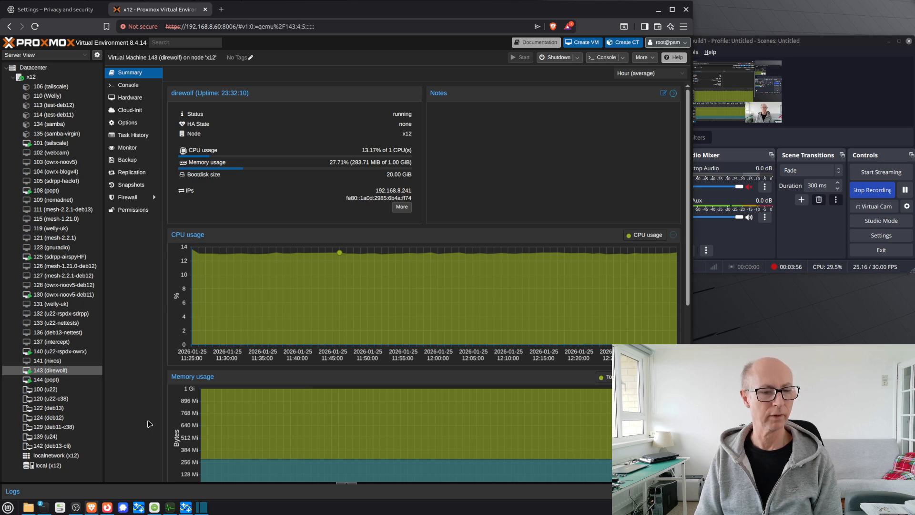
Examine the local storage's usage and its list of stored backups.
left_click(37, 466)
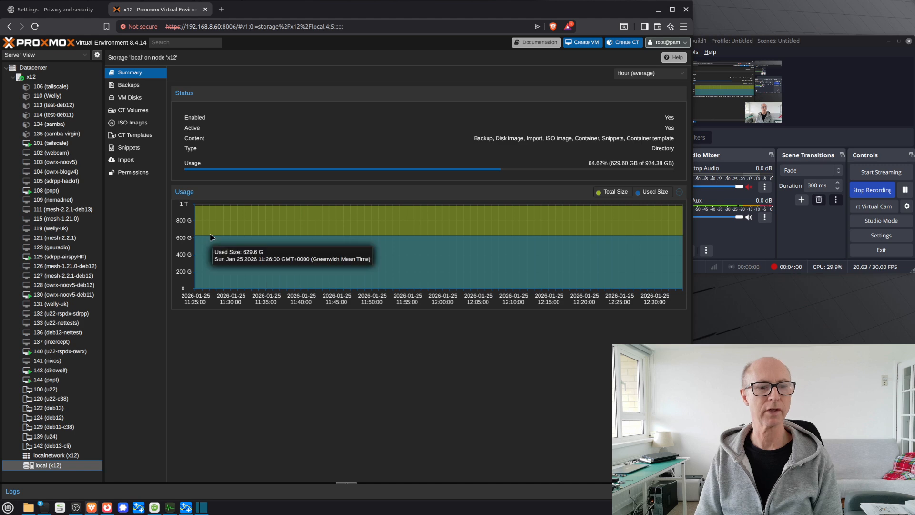
left_click(134, 86)
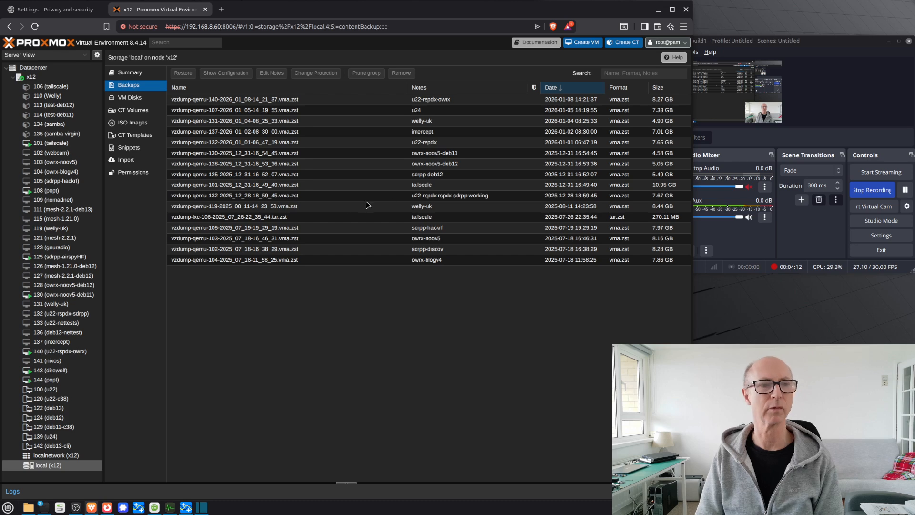
left_click(125, 78)
Return to node x12's summary, switch to SDR++ to view its live spectrum, and minimize it again.
left_click(40, 78)
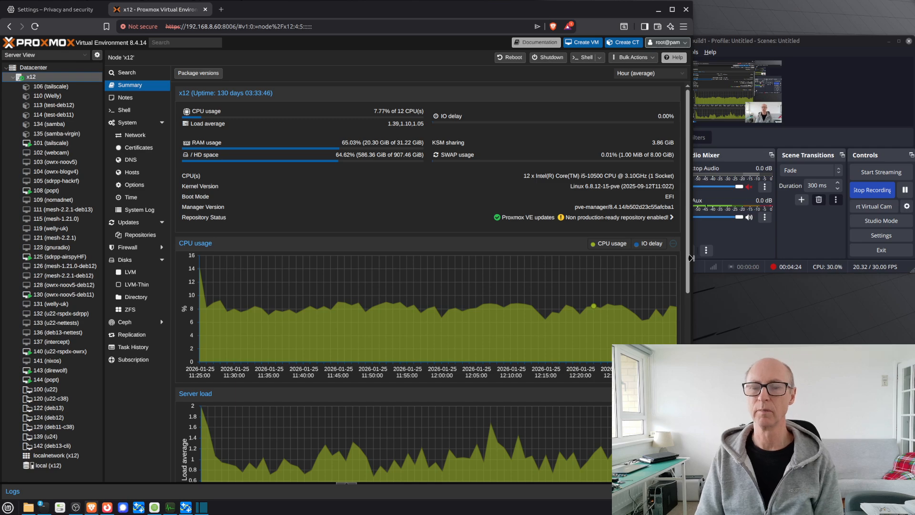
left_click(192, 508)
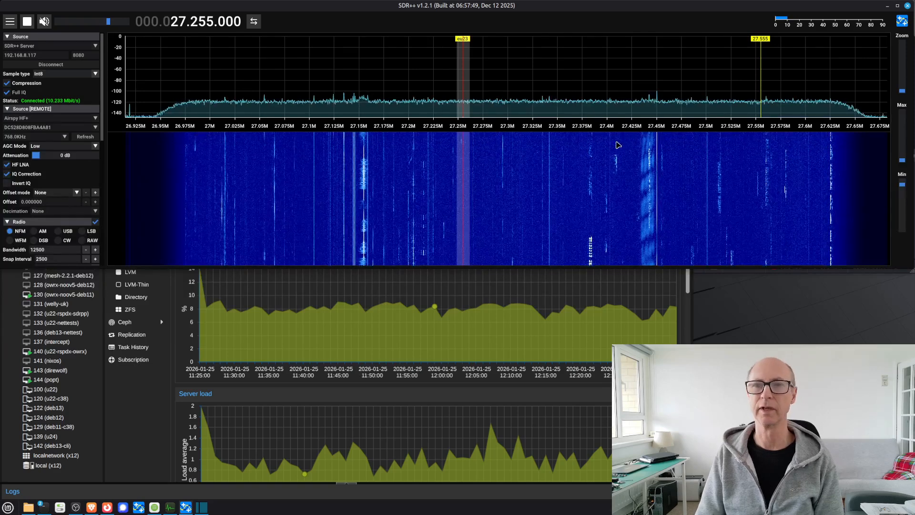
left_click(889, 7)
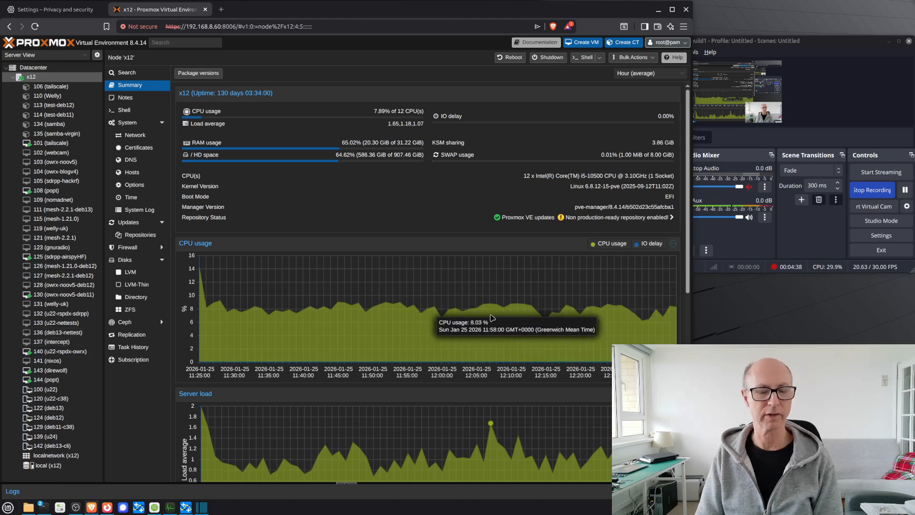
Examine node x12's CPU usage, server load, memory usage and network traffic graphs.
scroll(540, 321, "down", 3)
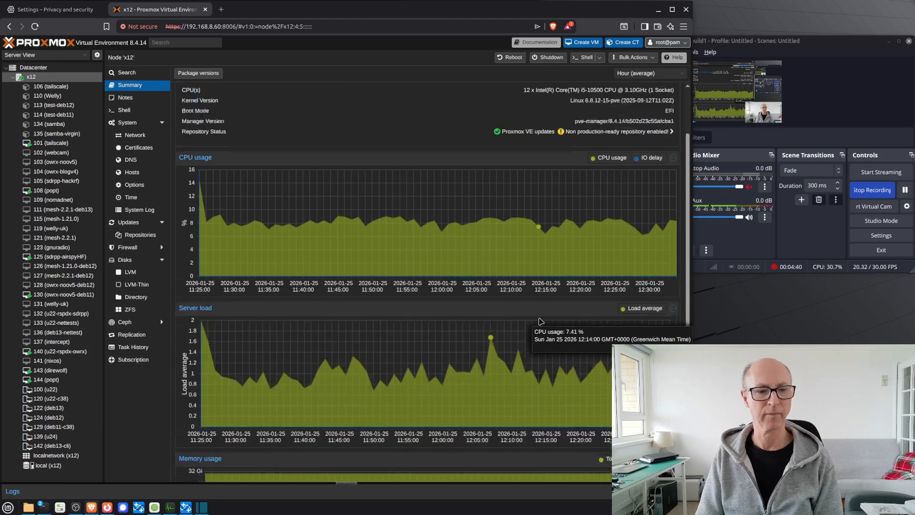
scroll(542, 322, "down", 4)
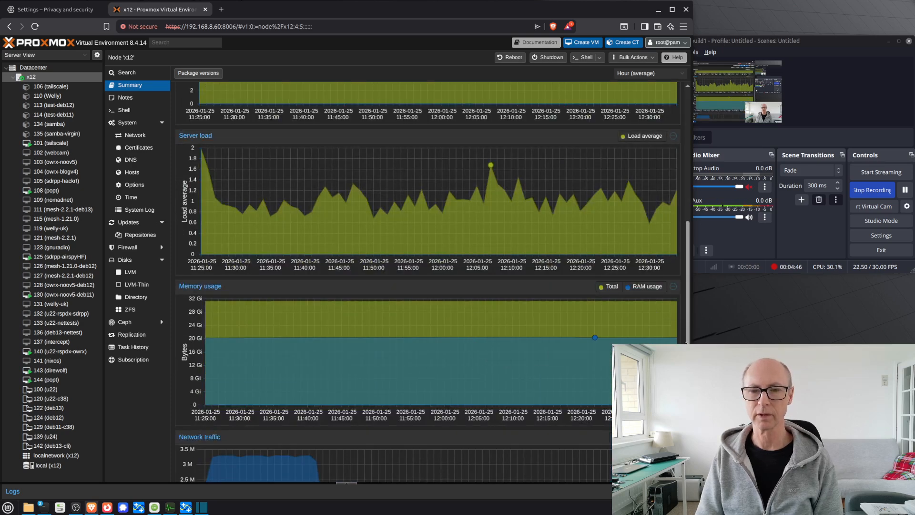
scroll(595, 300, "down", 3)
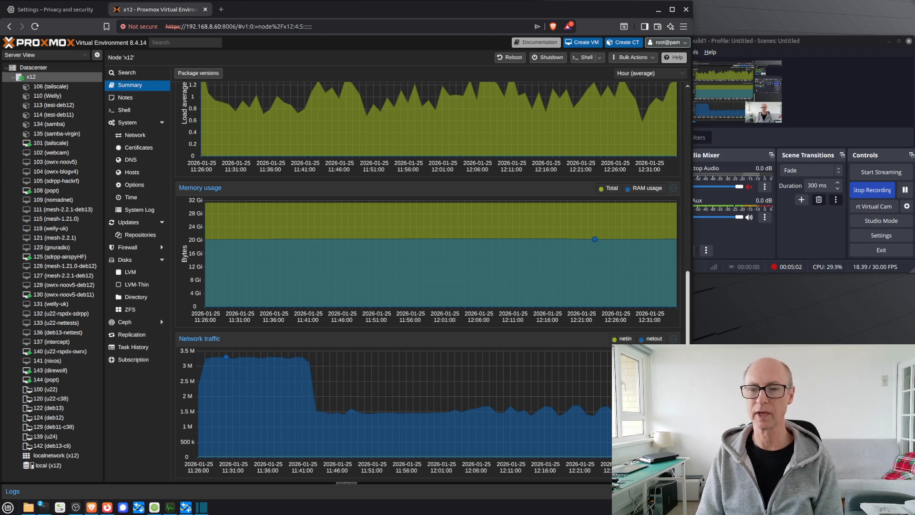
scroll(672, 138, "up", 10)
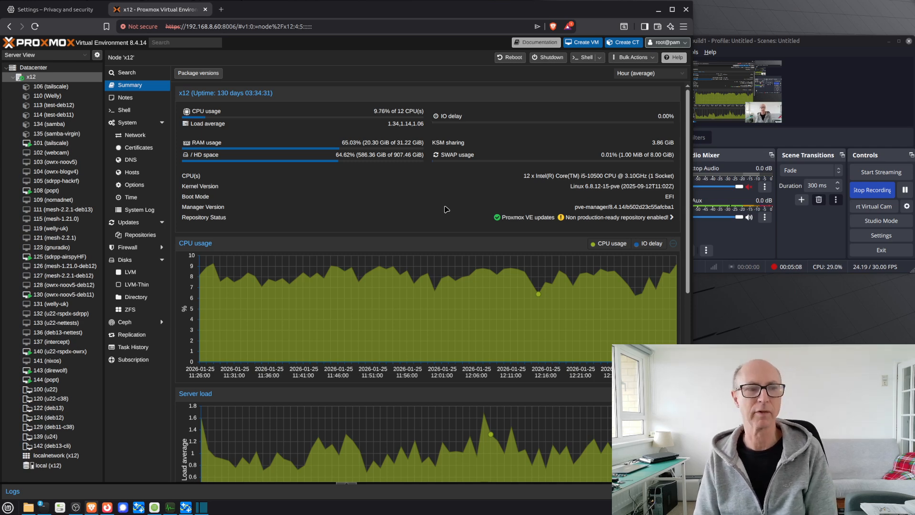
Examine the resource usage summaries of the two popt machines, VMs 108 and 144.
left_click(57, 192)
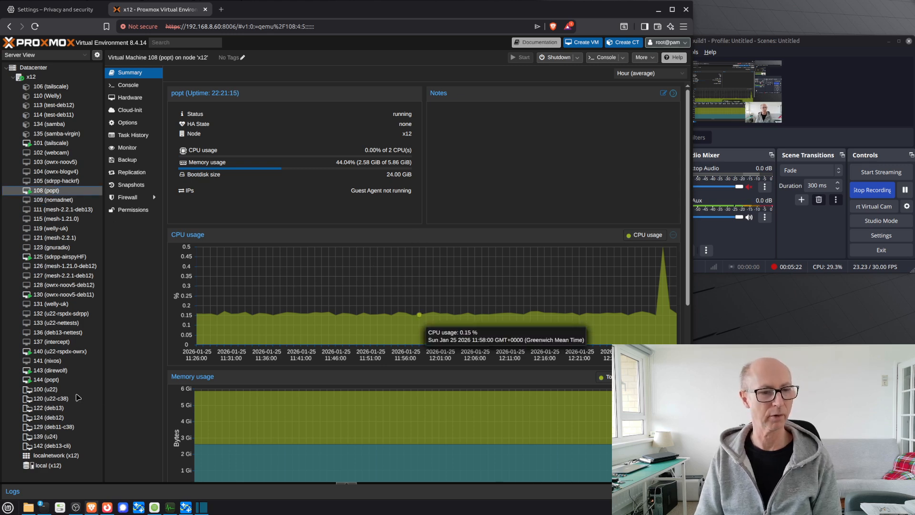
left_click(47, 380)
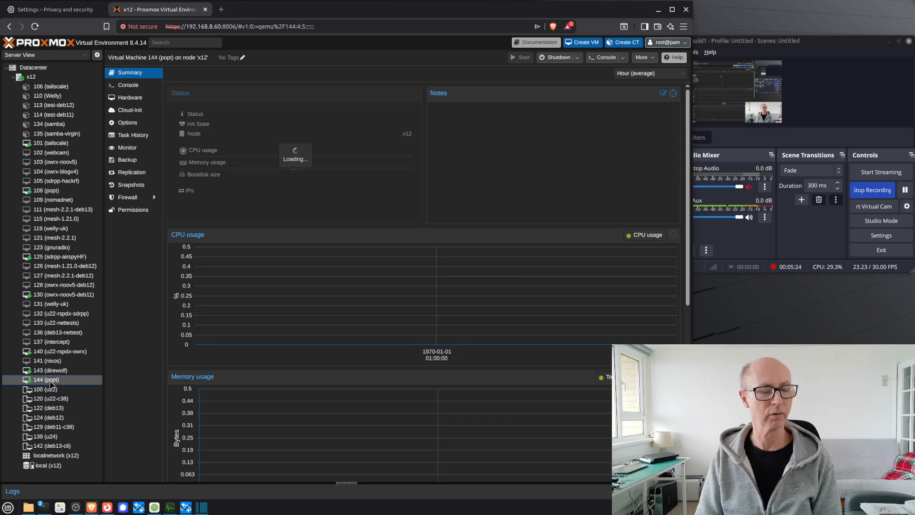